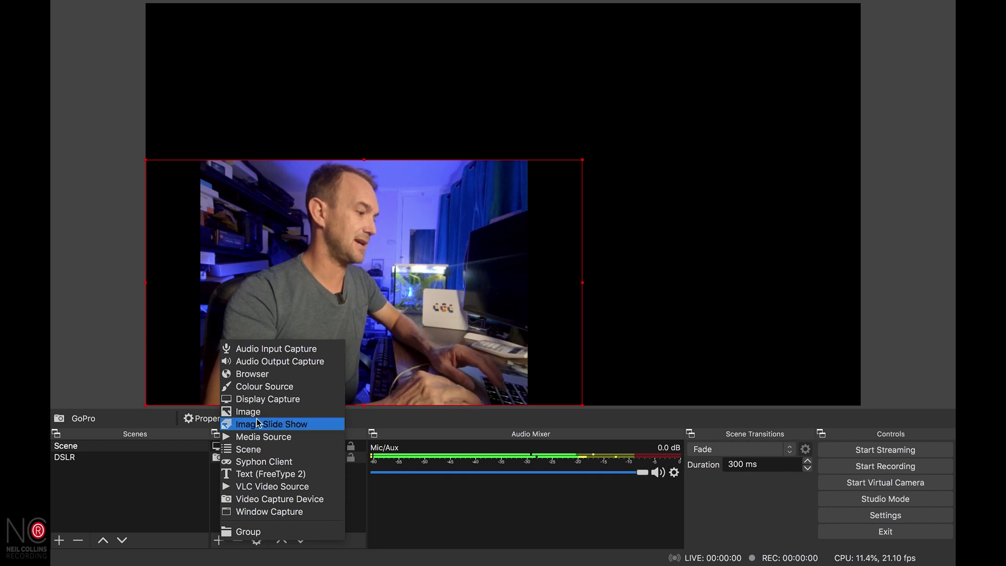
Add an Image source loaded with the unnamed-2.png logo file
click(254, 414)
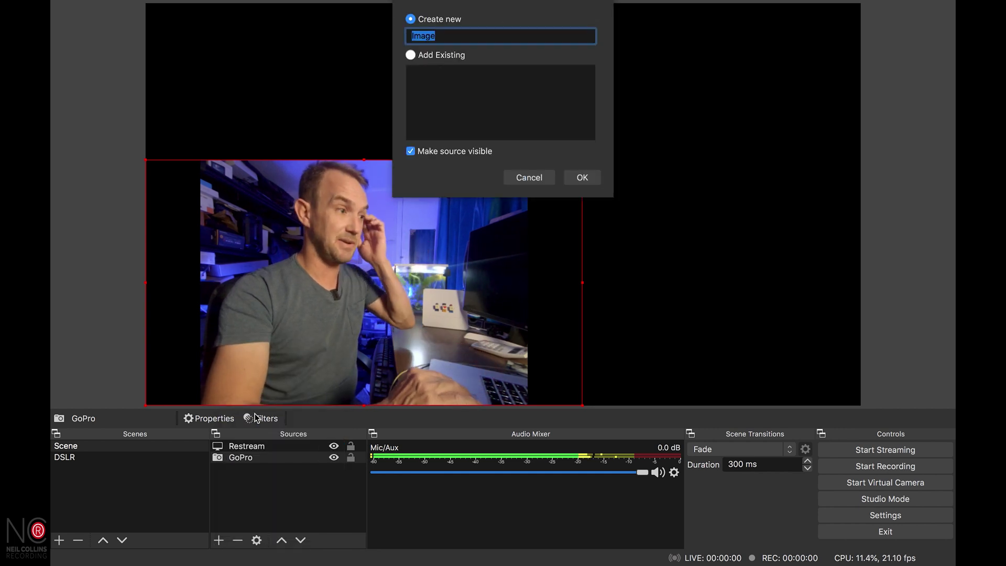
click(582, 178)
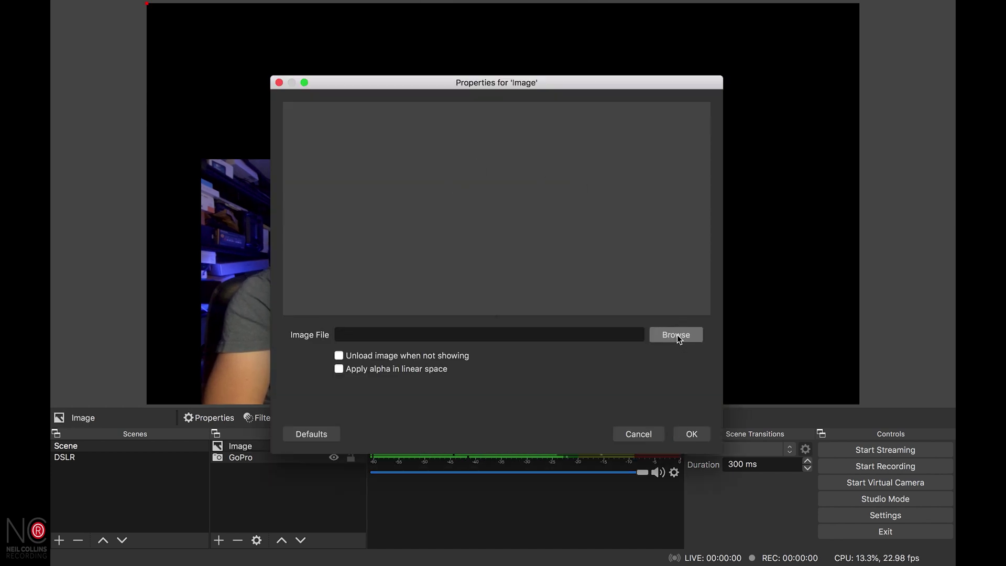
click(676, 335)
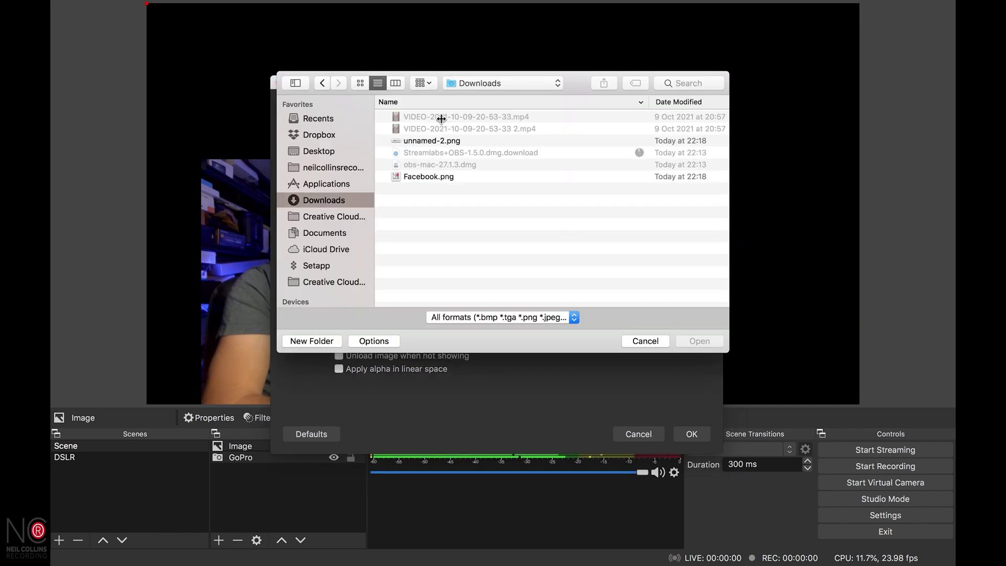
click(427, 141)
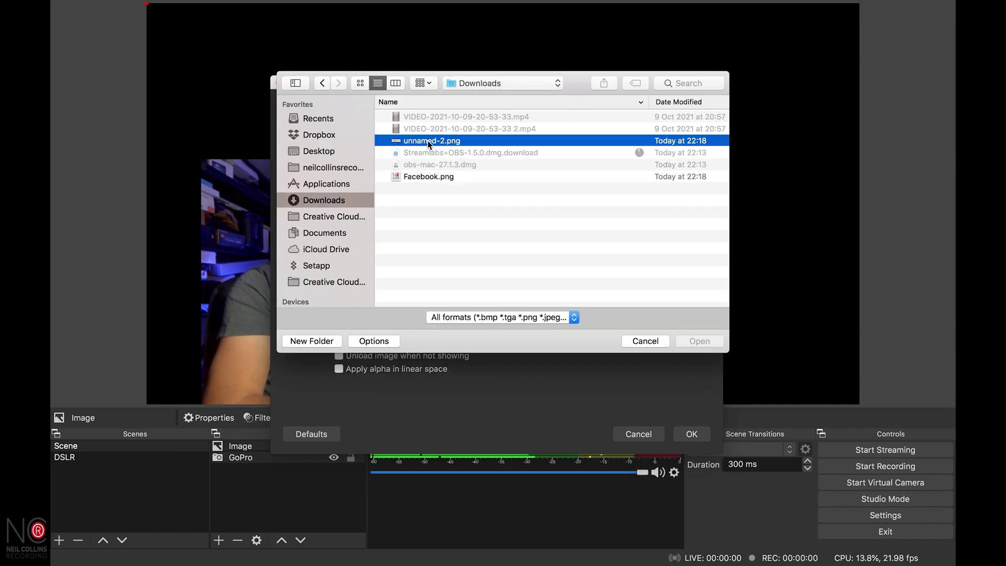
click(711, 342)
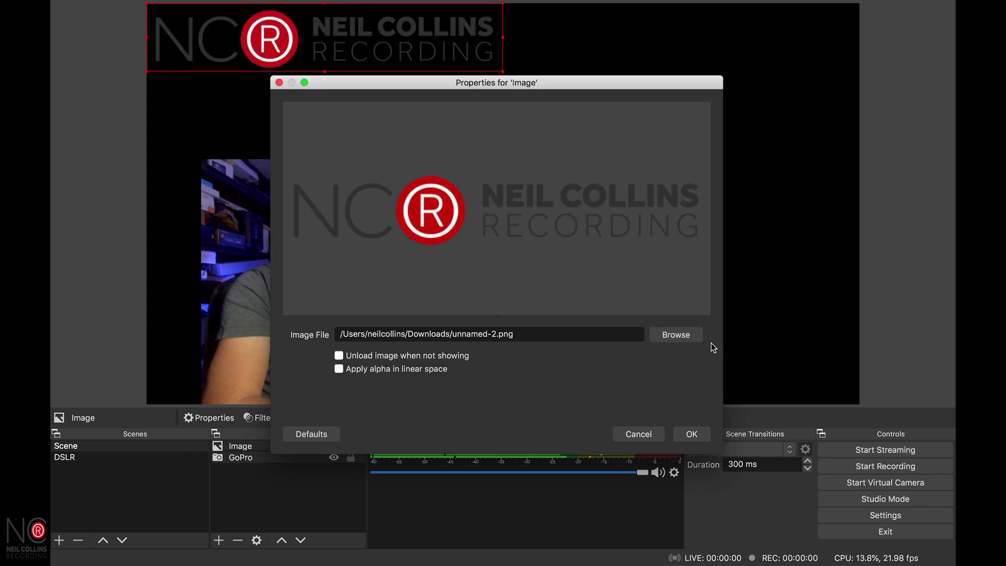
click(691, 435)
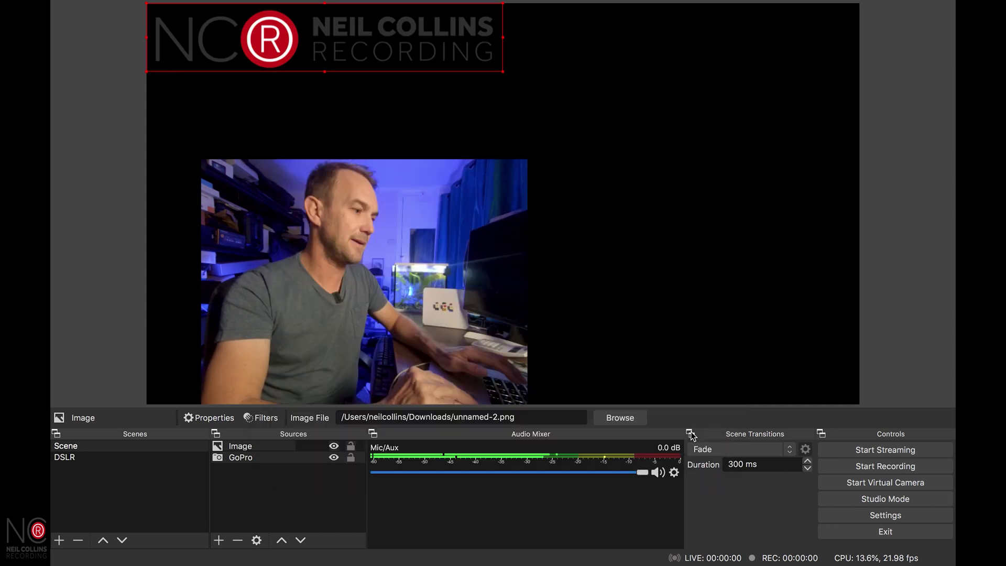
Move the logo to the canvas's lower right and shrink the GoPro webcam feed
drag(432, 49, 791, 381)
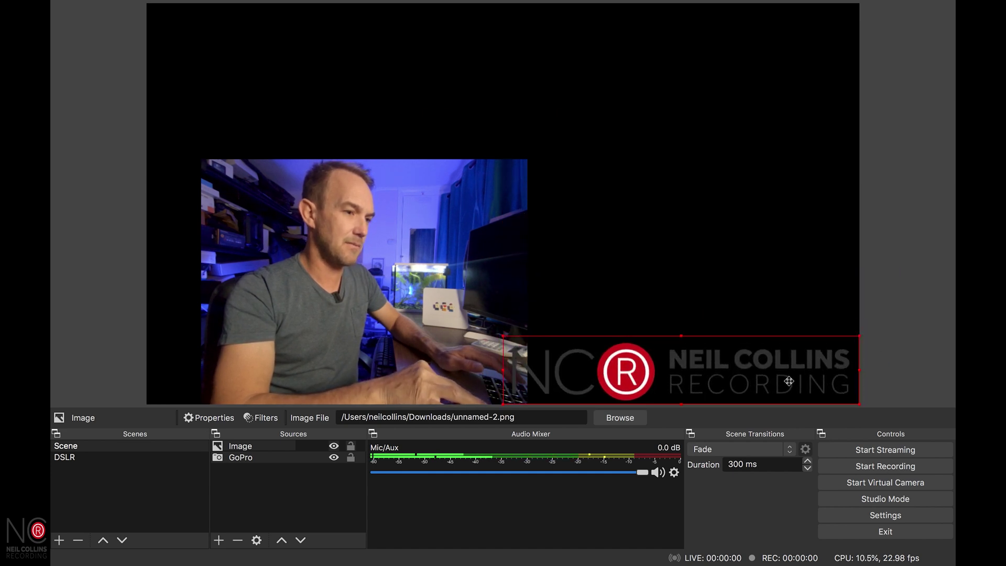
click(465, 179)
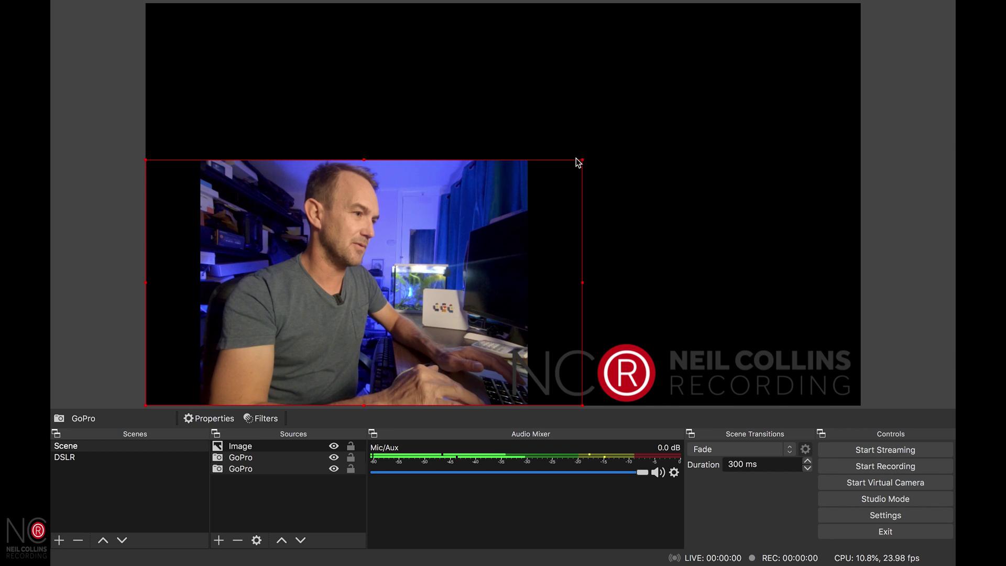
drag(582, 161, 452, 176)
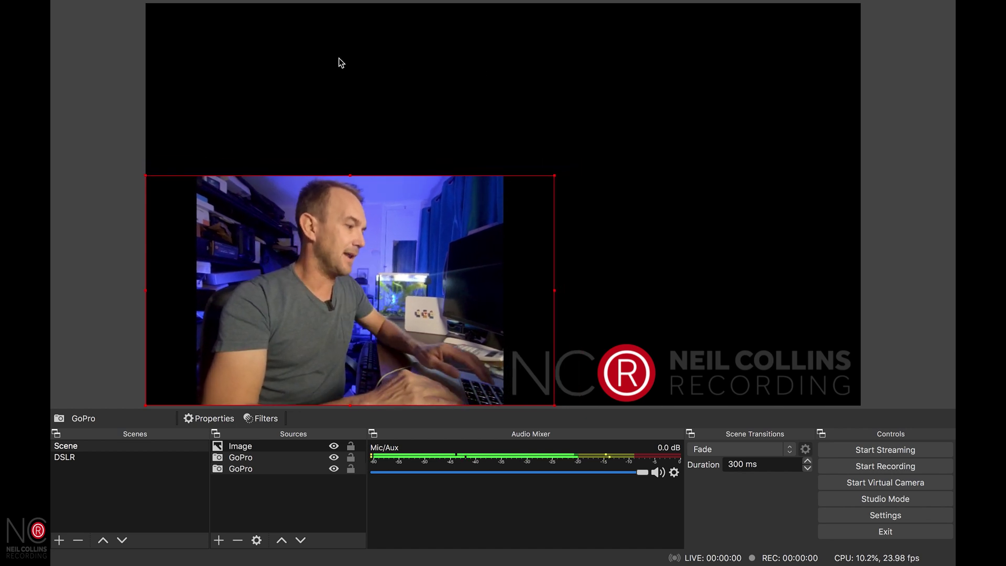
click(219, 541)
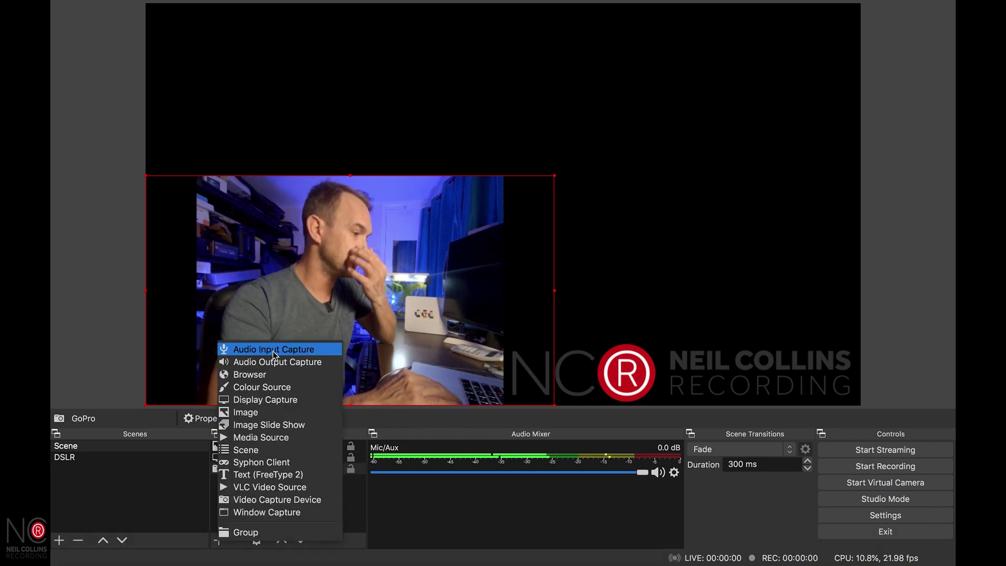
Create an image source named 'Image 2' that loads the Facebook.png logo
click(259, 413)
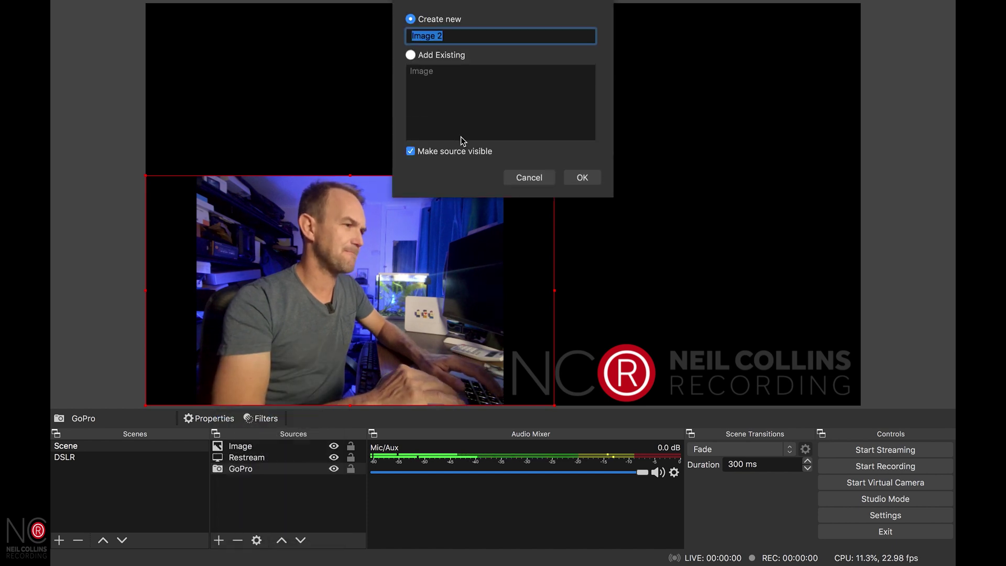
click(582, 178)
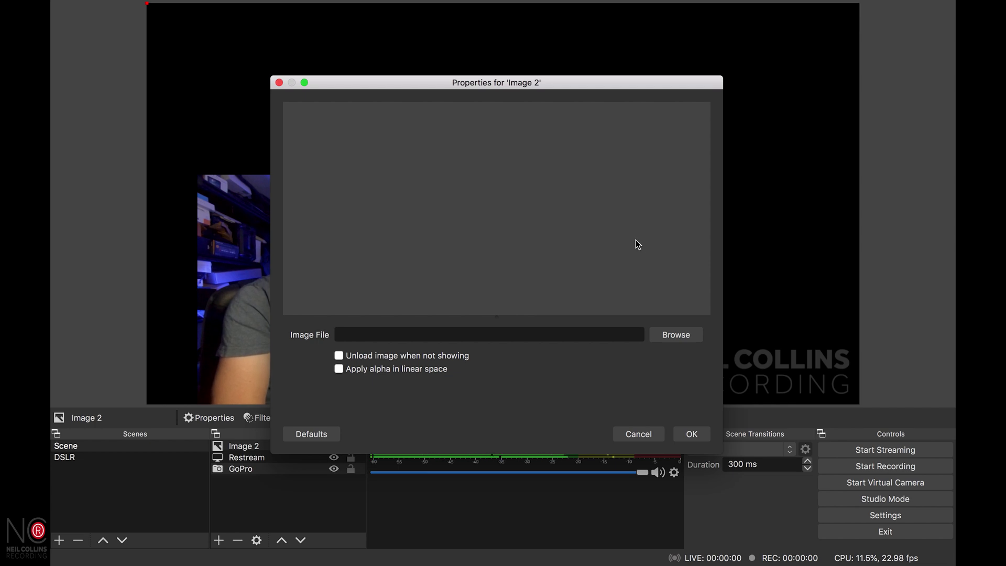
click(670, 332)
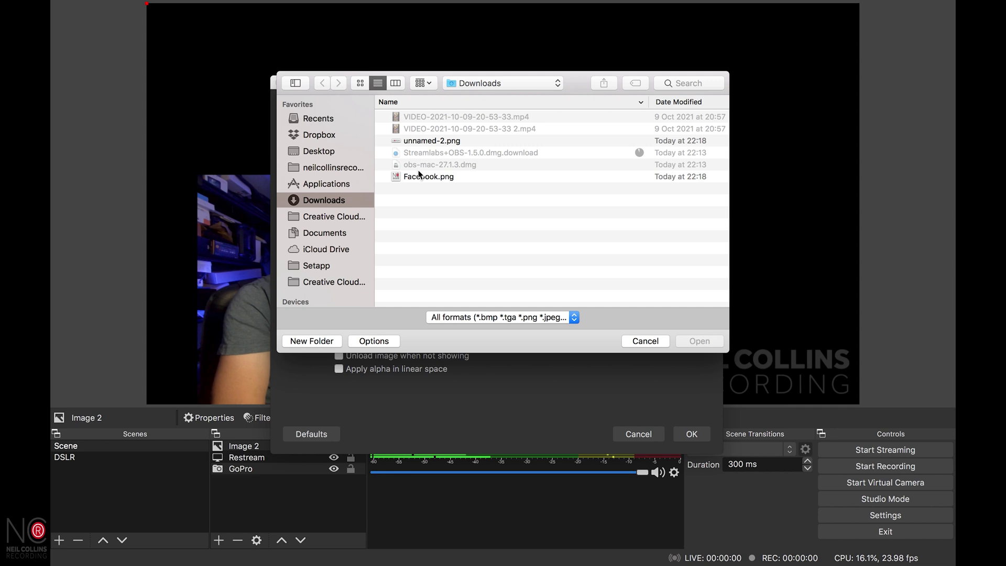
click(420, 177)
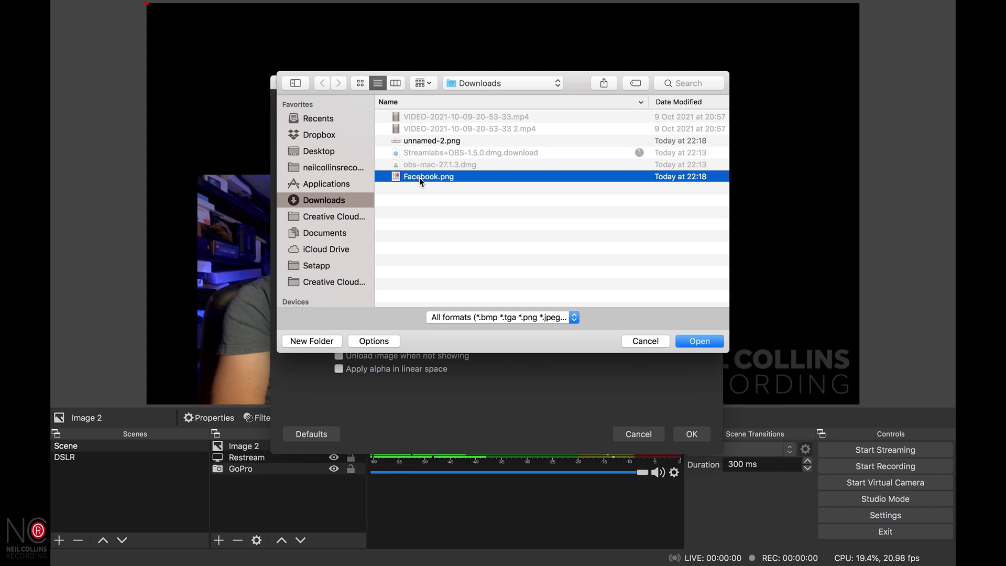
click(700, 340)
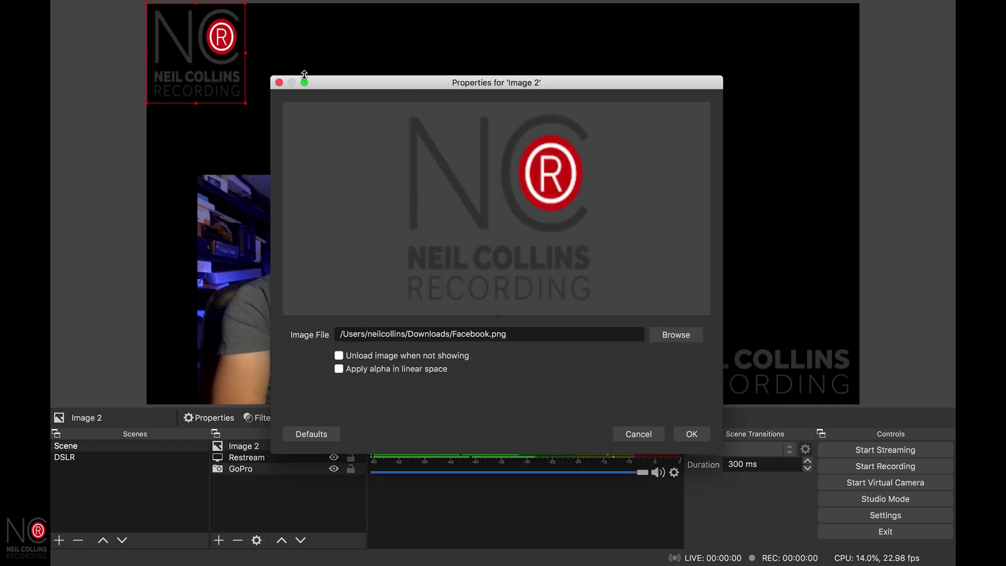
click(692, 435)
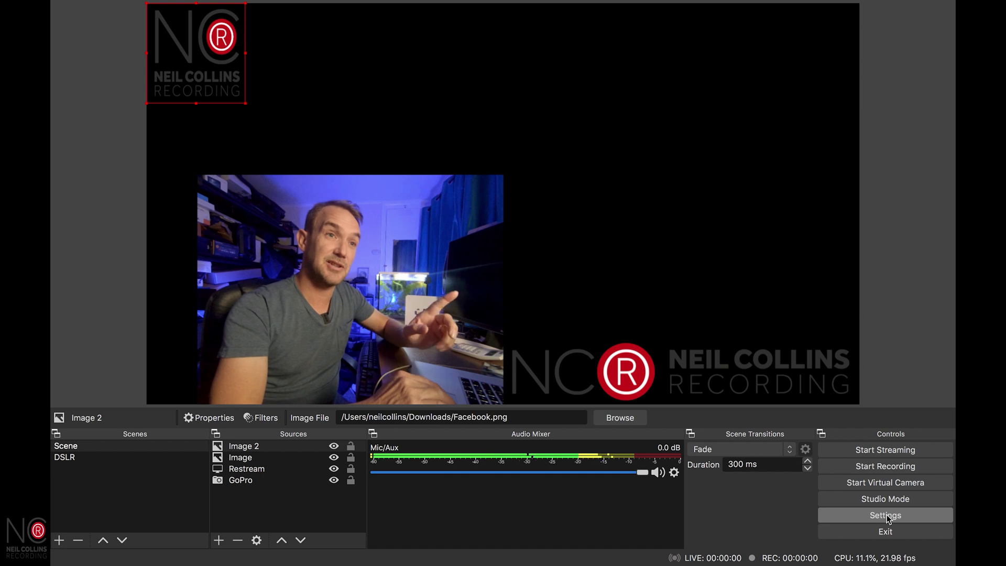
Choose Restream.io as the service in OBS's Stream settings
click(887, 517)
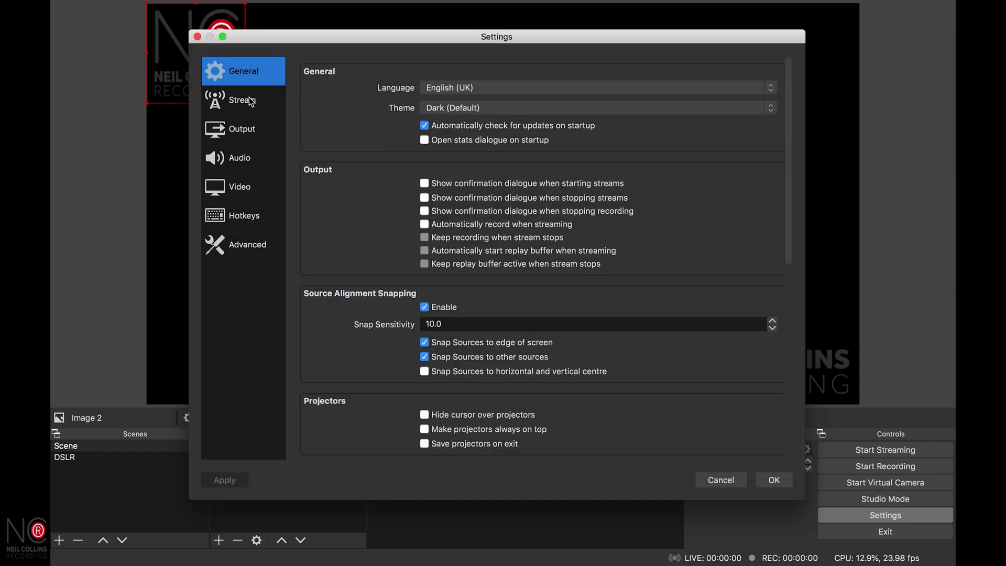
click(242, 101)
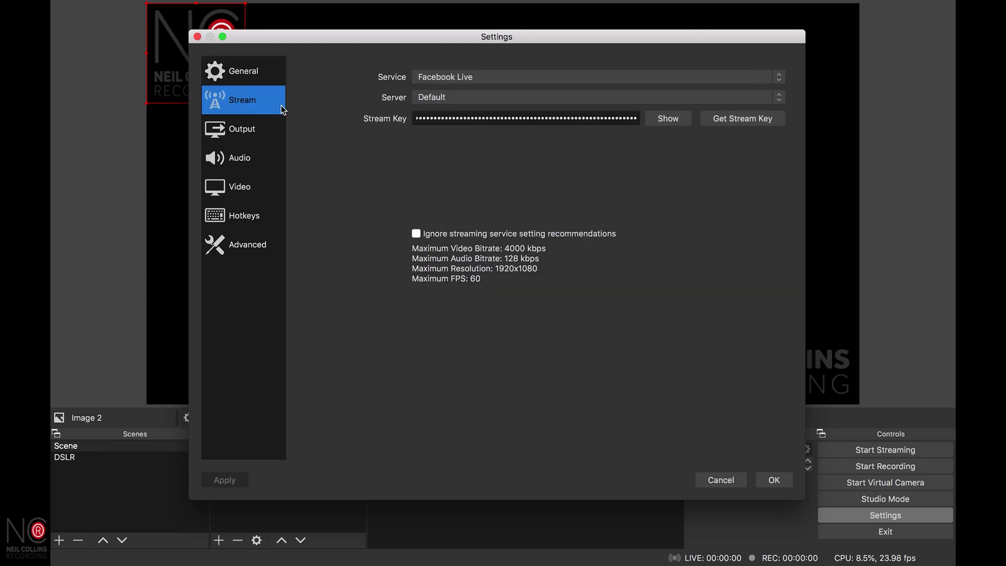
click(681, 77)
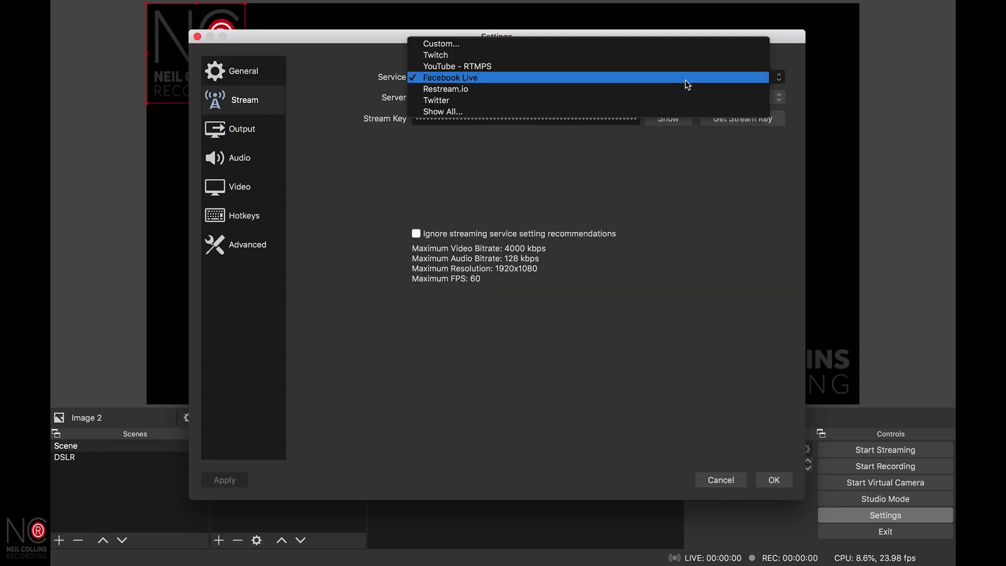
click(577, 88)
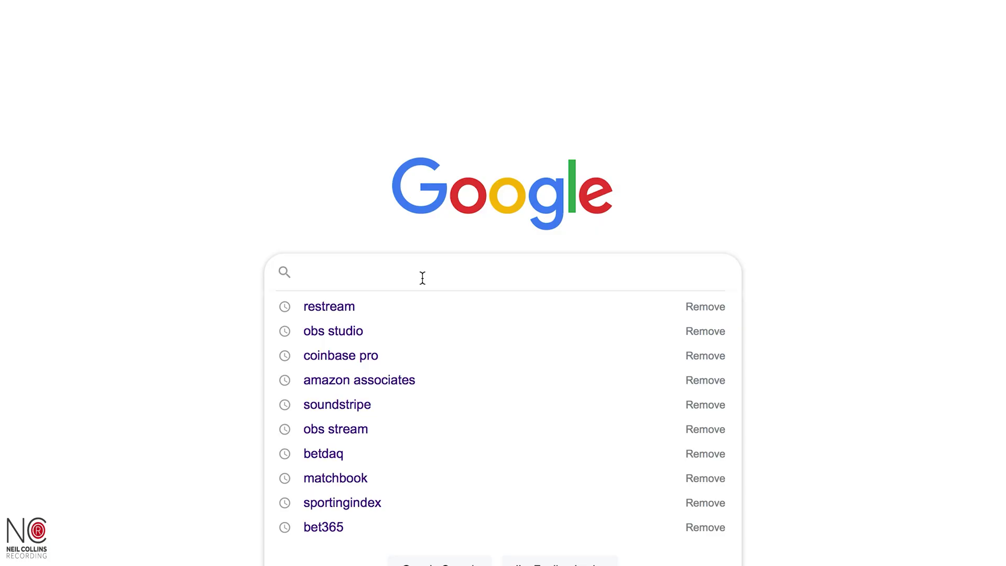
Search Google for 'restream'
text(restream)
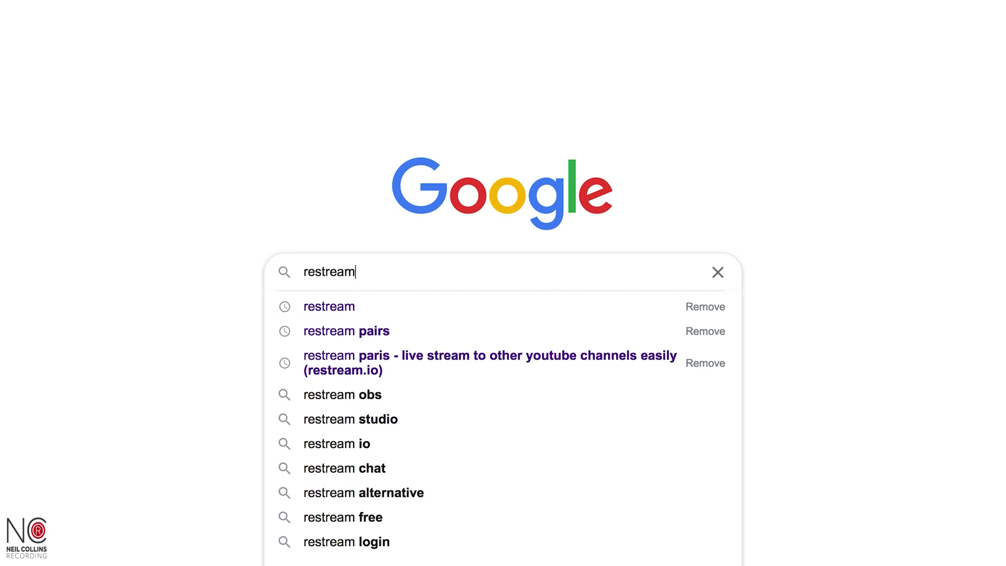
key(Return)
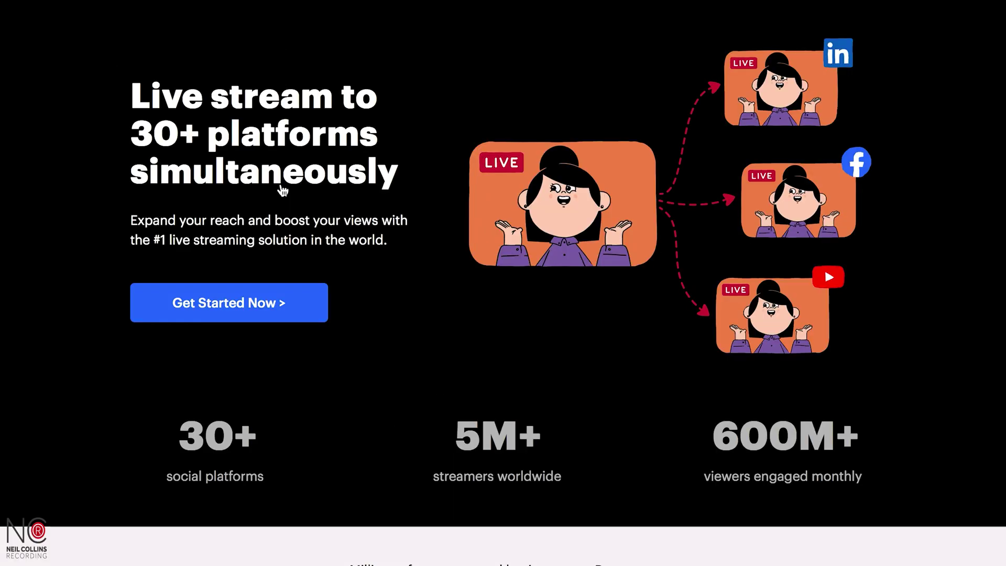
Get started on Restream, then open Edit Destinations to add another destination
click(253, 303)
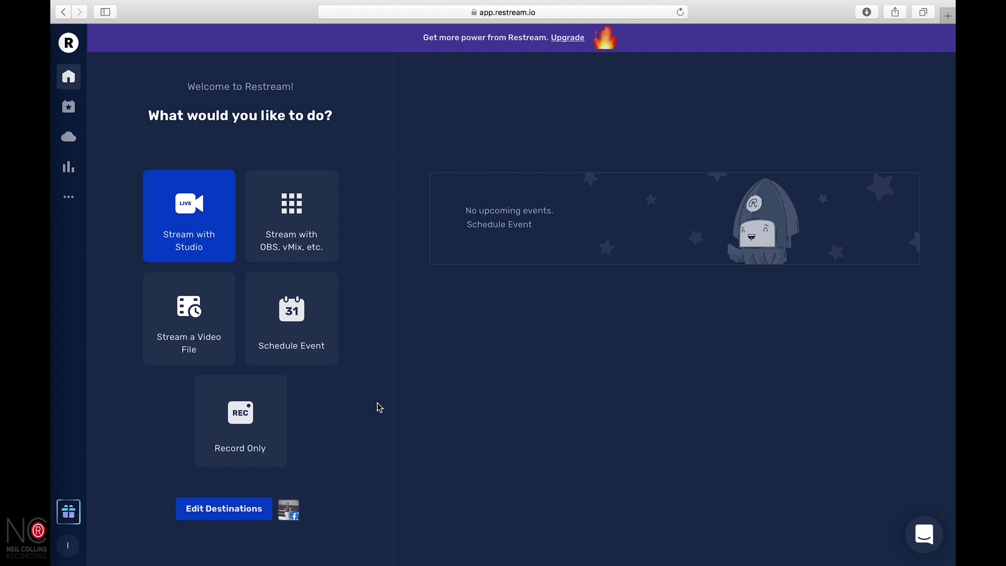
click(244, 511)
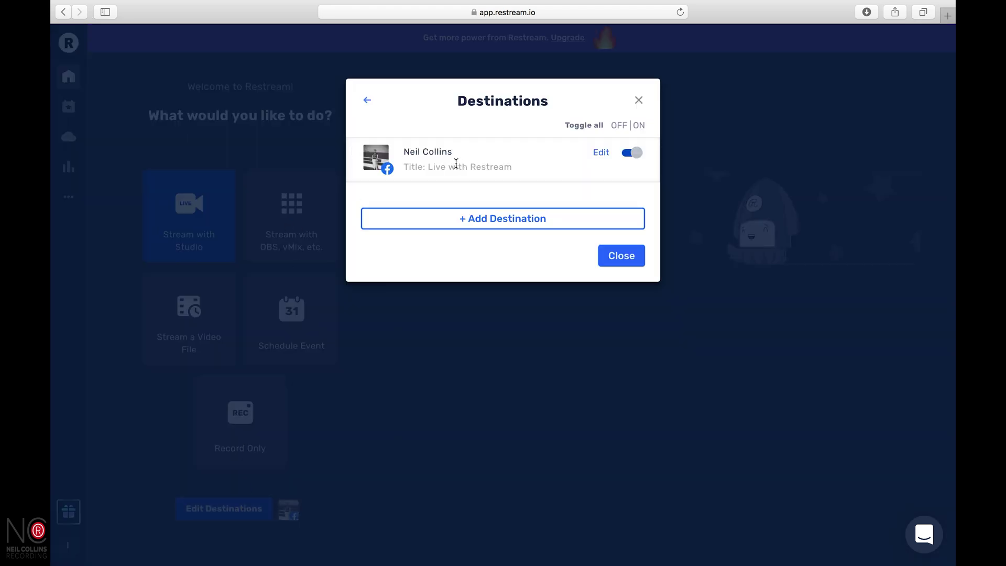
click(449, 226)
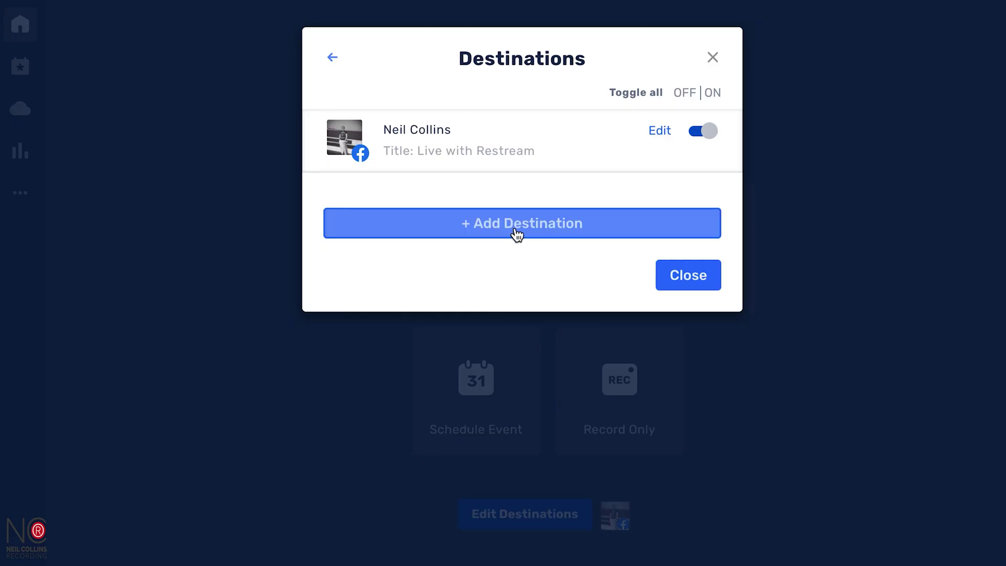
Connect and authorize a YouTube account as a Restream destination, and save its settings
click(515, 230)
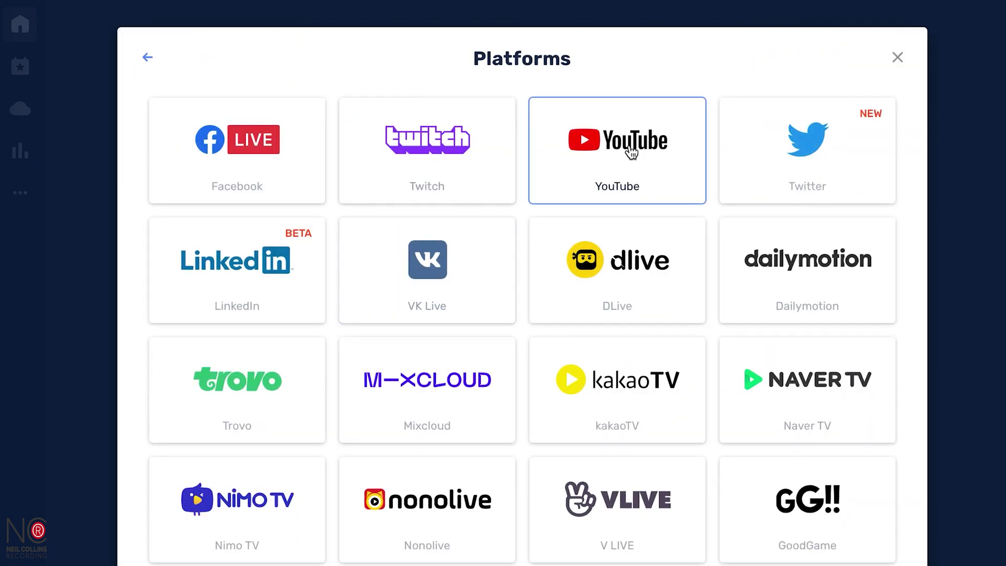
click(631, 151)
click(568, 117)
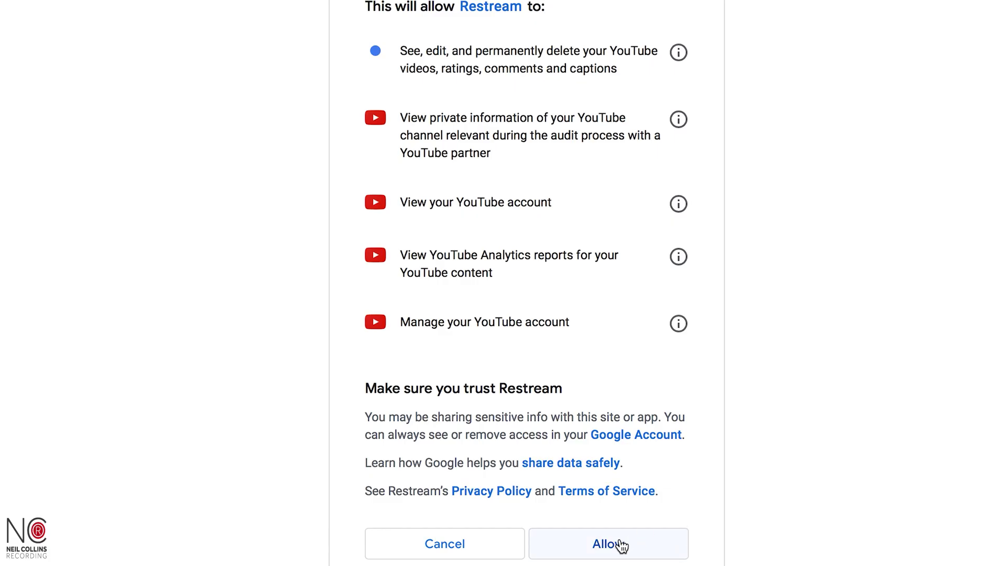
click(620, 543)
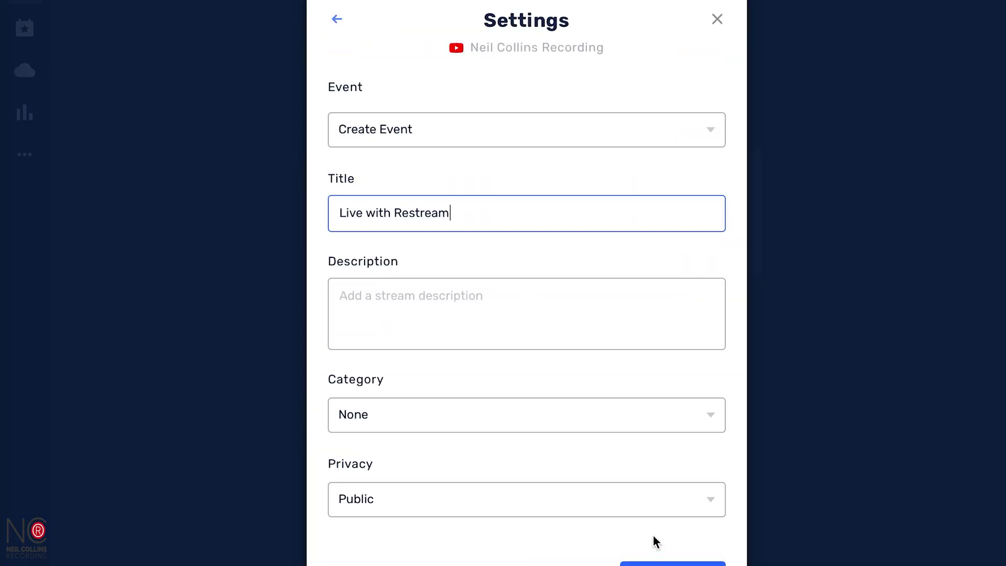
click(628, 537)
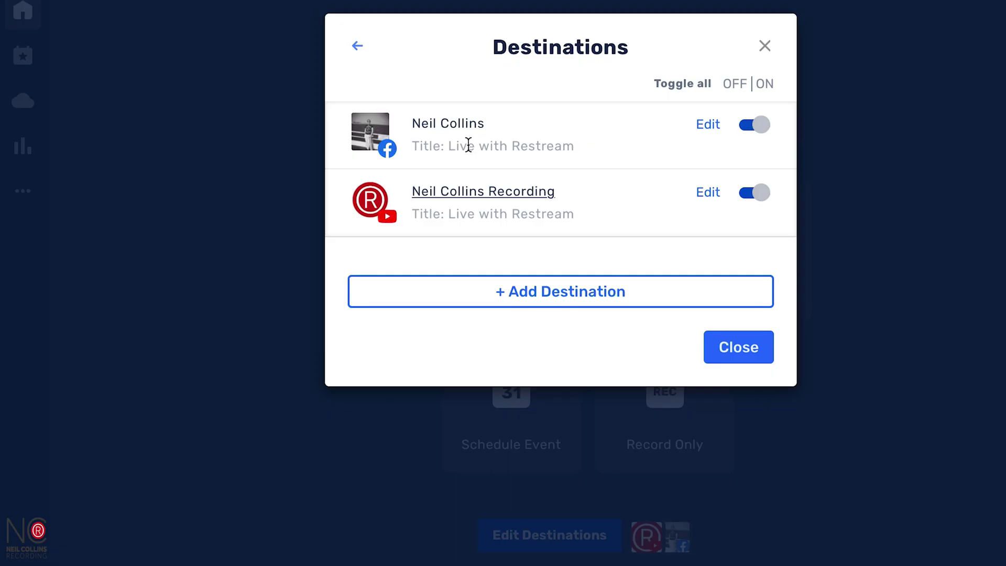
click(556, 293)
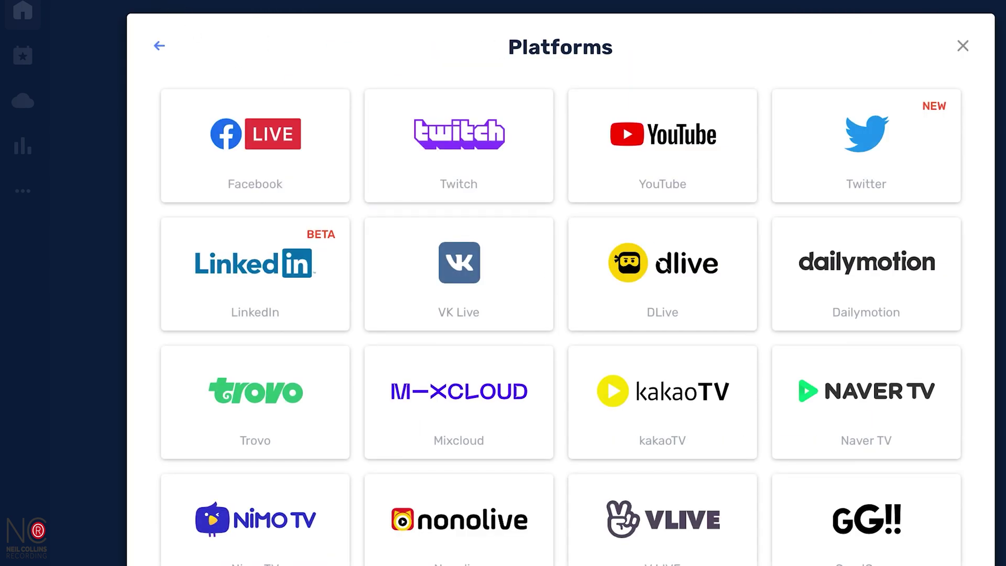
click(964, 46)
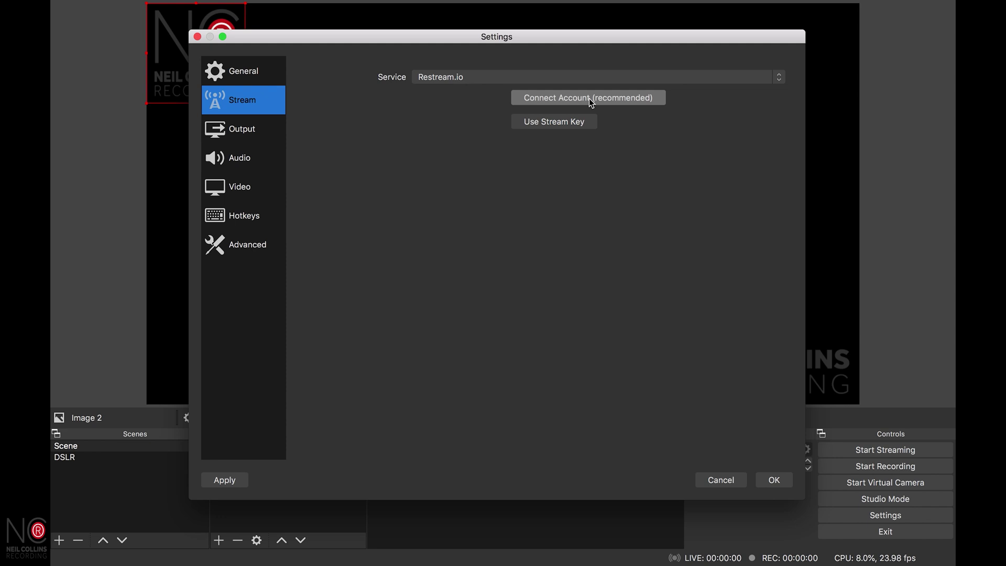
Connect and authorize the Restream account in OBS Stream settings, then save them
click(589, 99)
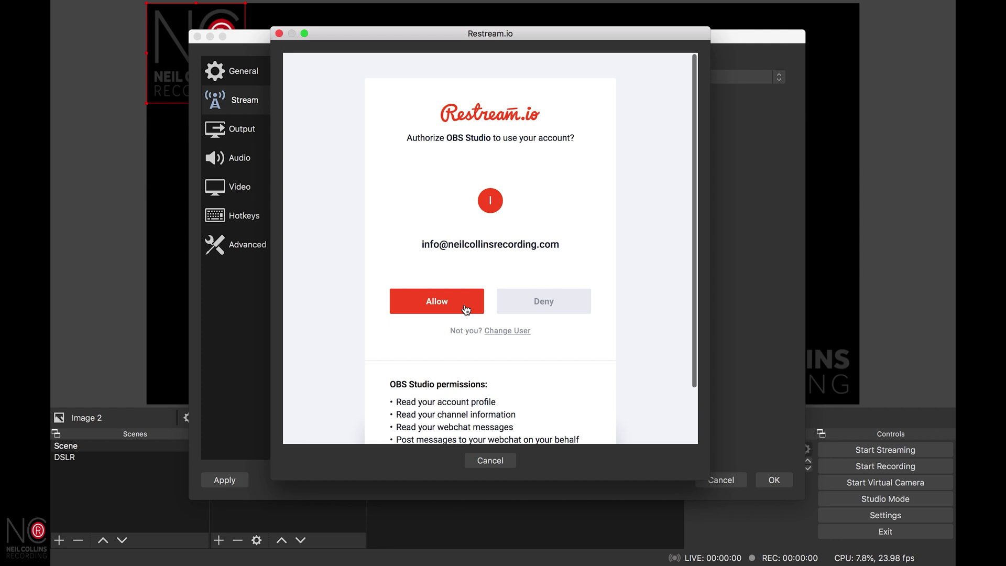
click(446, 303)
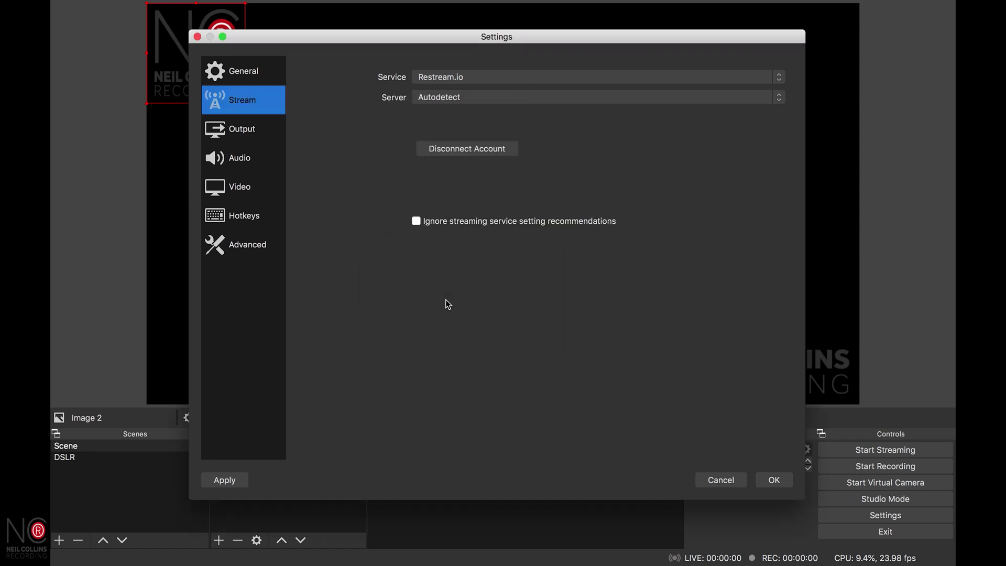
click(773, 478)
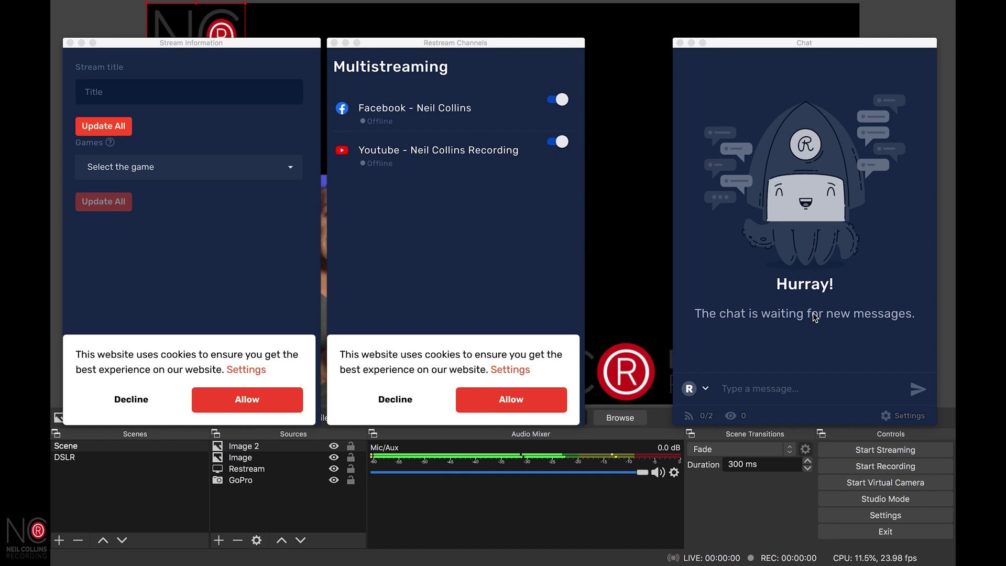
Toggle the Facebook channel in the Restream Channels dock and title the stream 'Test'
click(491, 80)
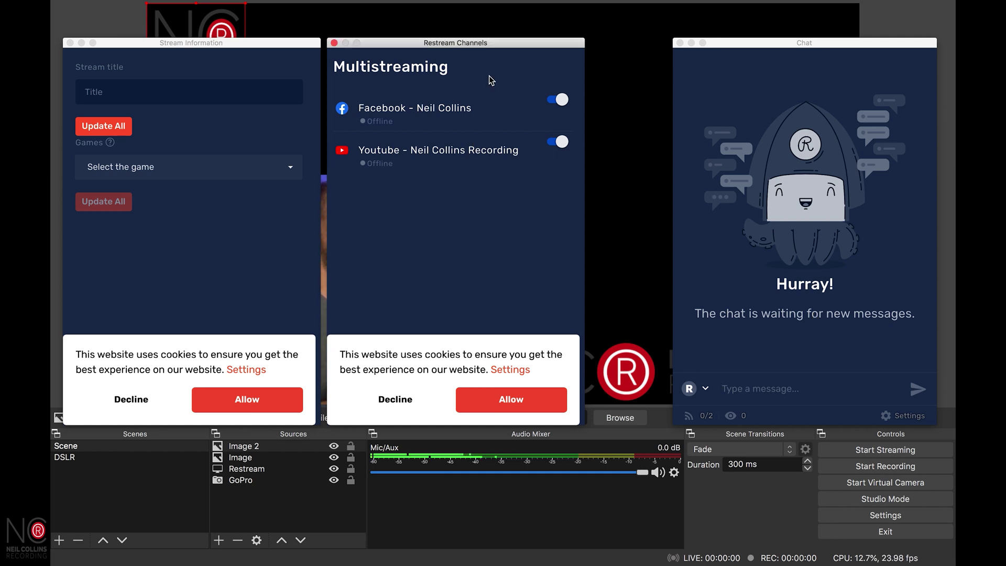
click(558, 99)
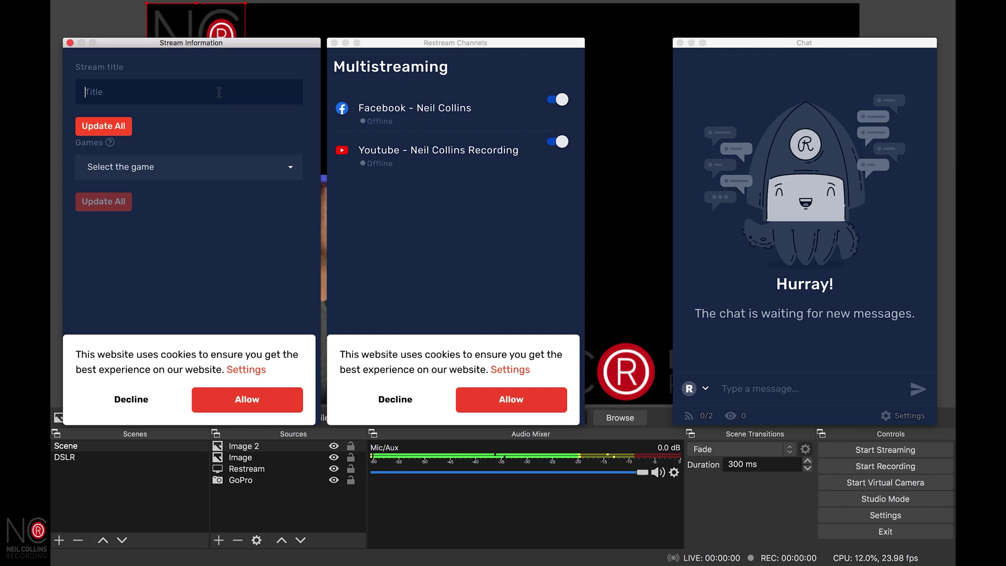
text(Test)
Reposition the Restream Channels dock and stop the live stream
drag(433, 45, 525, 166)
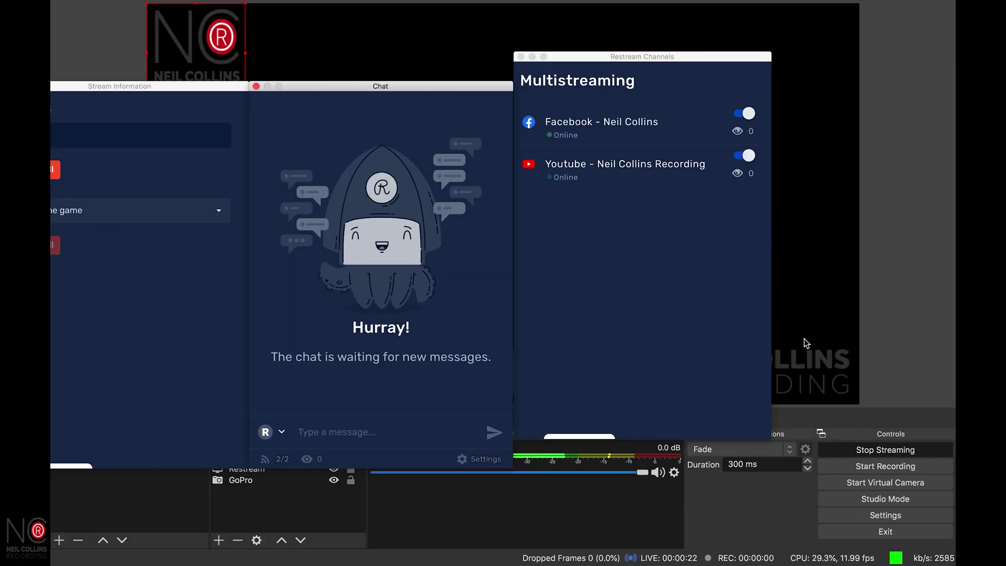
click(894, 452)
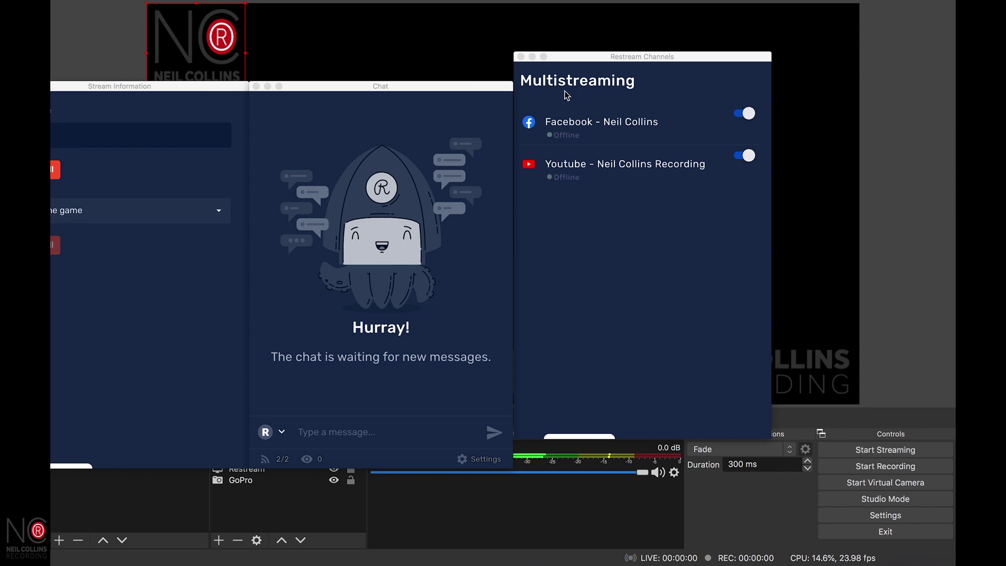
drag(648, 63, 761, 78)
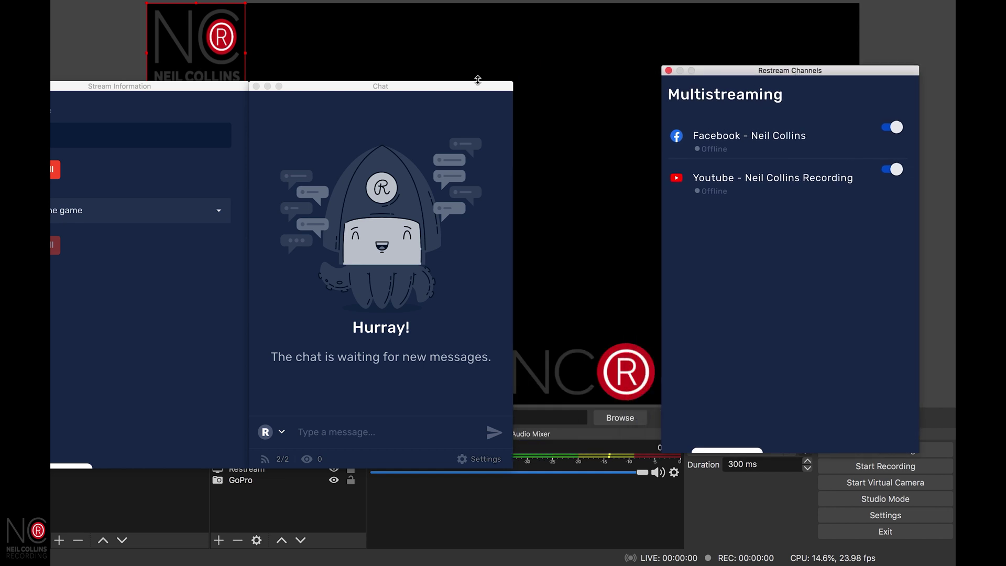